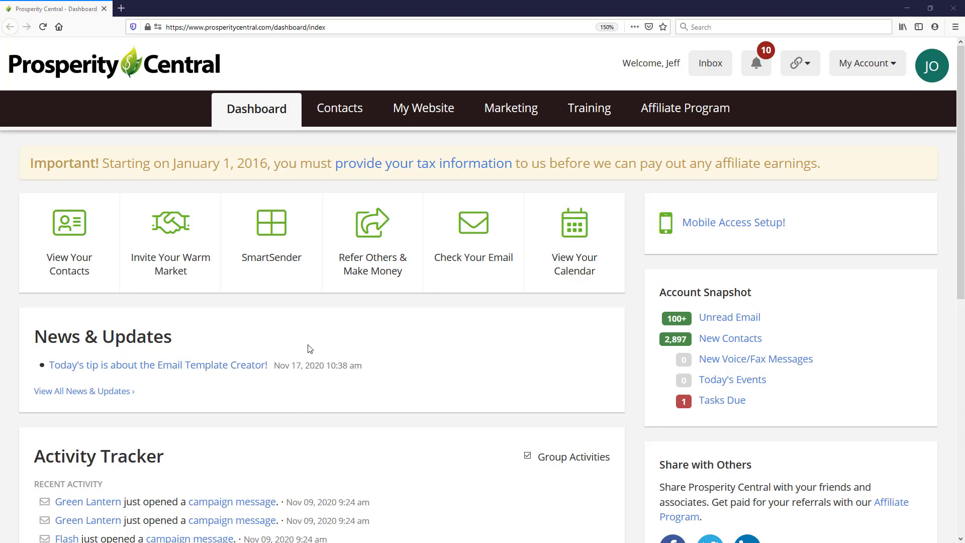
Open the contact manager's custom fields page and start adding a new custom field
left_click(346, 119)
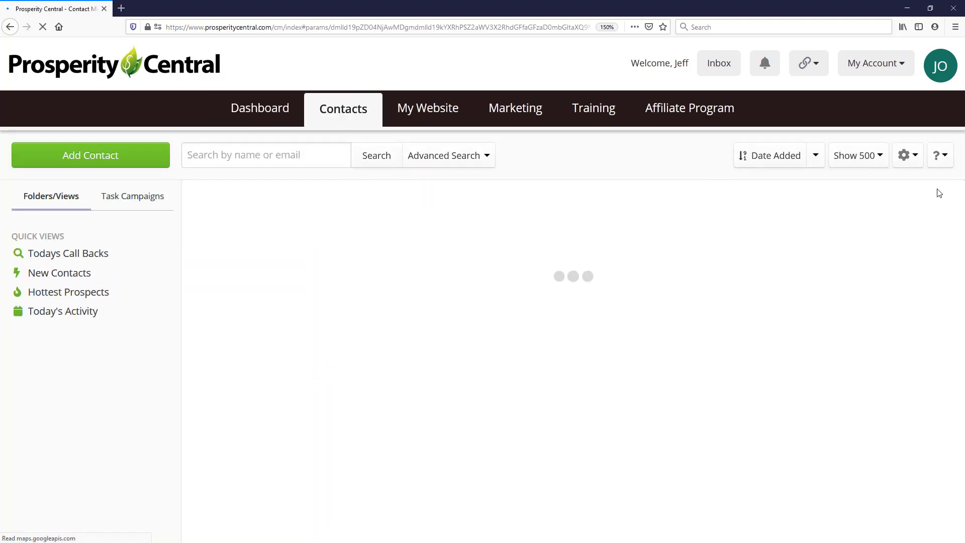
left_click(907, 160)
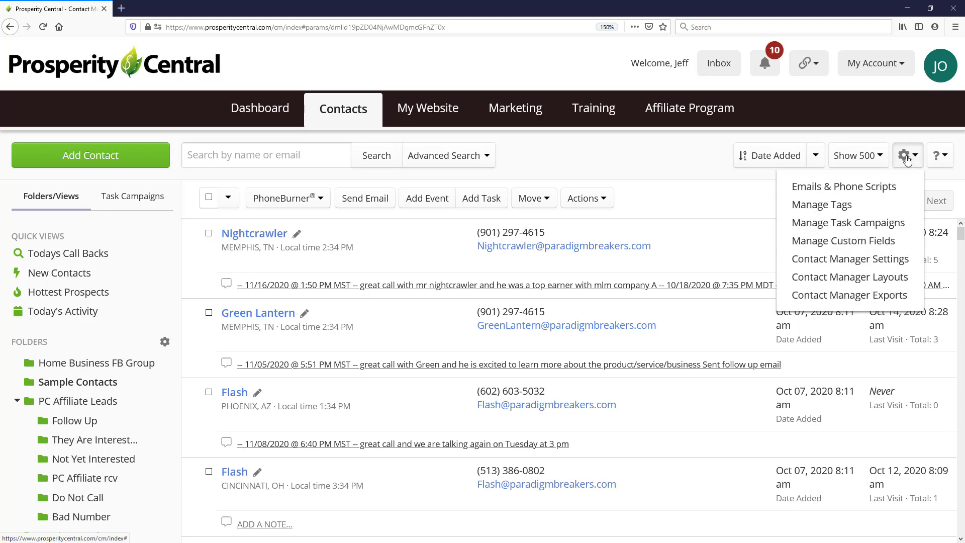
left_click(850, 249)
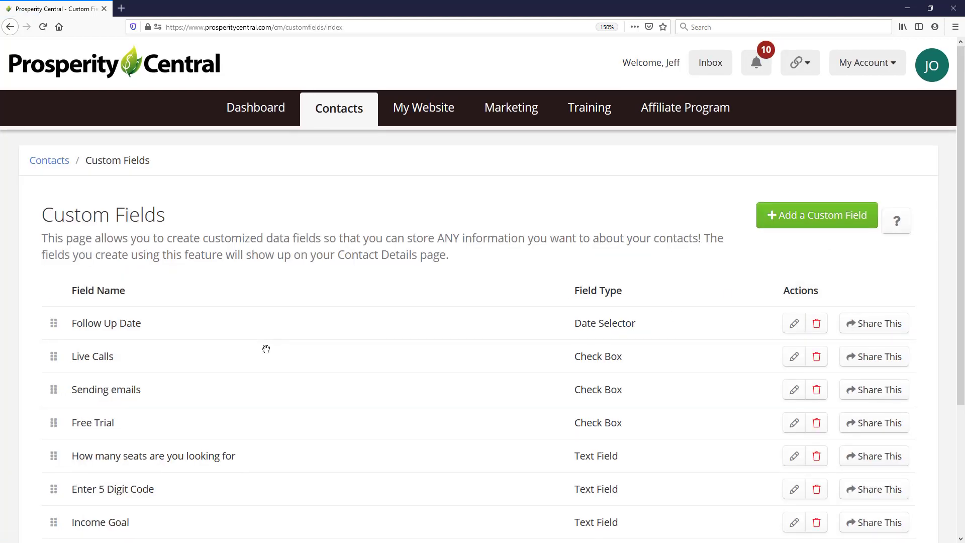
scroll(266, 349, "down", 5)
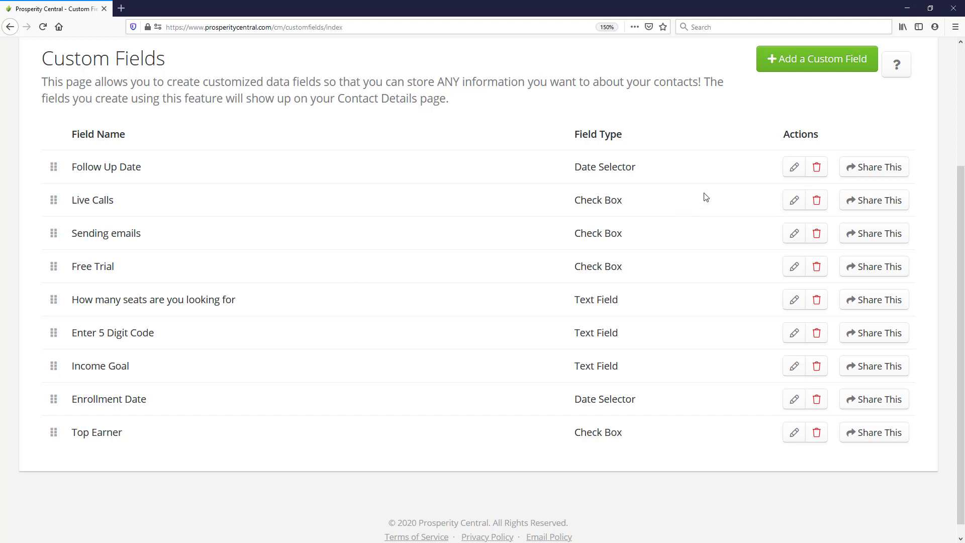
scroll(706, 197, "up", 3)
left_click(813, 219)
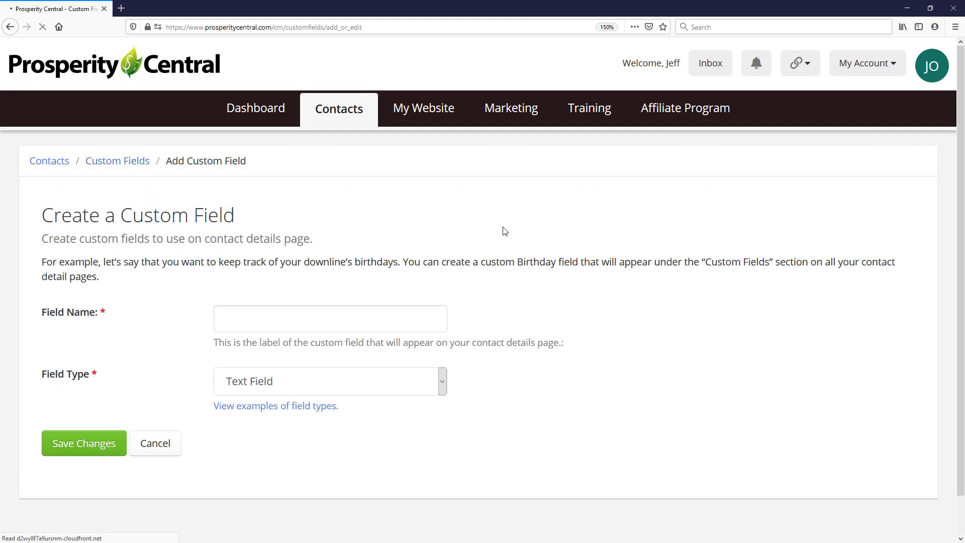
Name the new custom field Lead Stage and set its field type to Dropdown
left_click(271, 322)
type("Lead Stage")
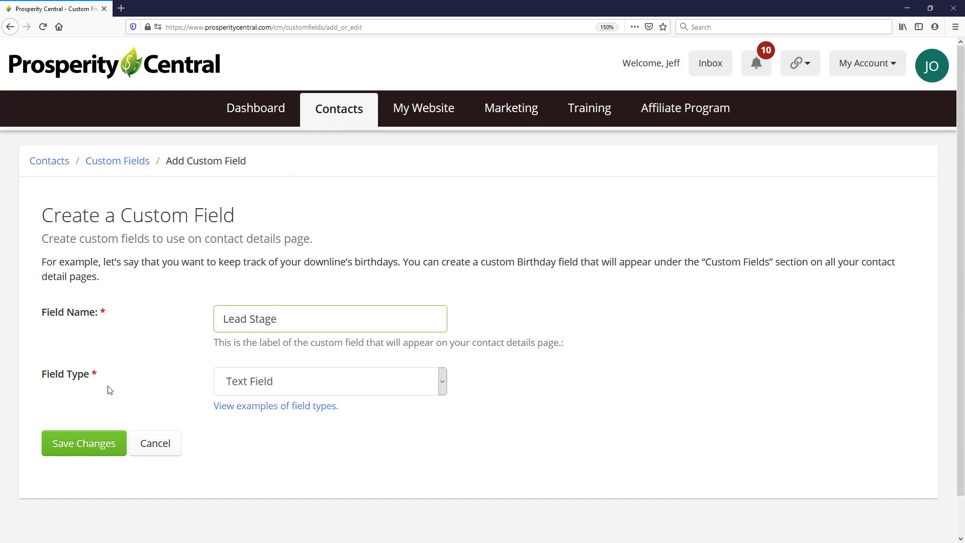
left_click(264, 382)
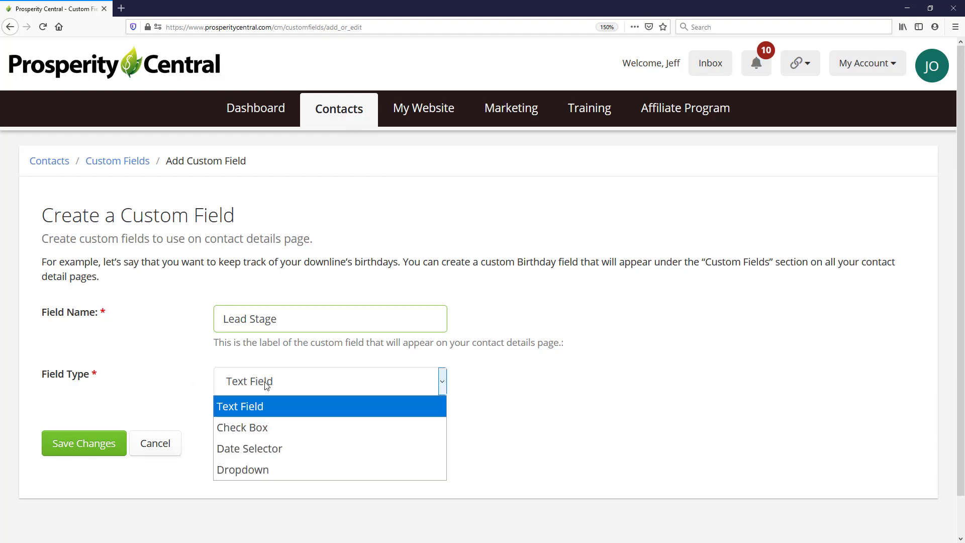
left_click(240, 468)
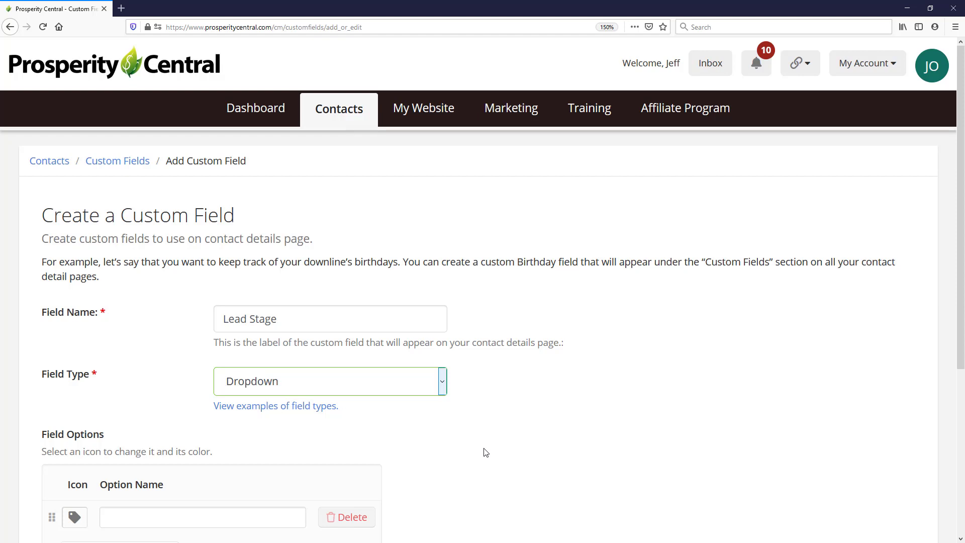
Add three more empty option rows to the Lead Stage dropdown field
scroll(495, 436, "down", 5)
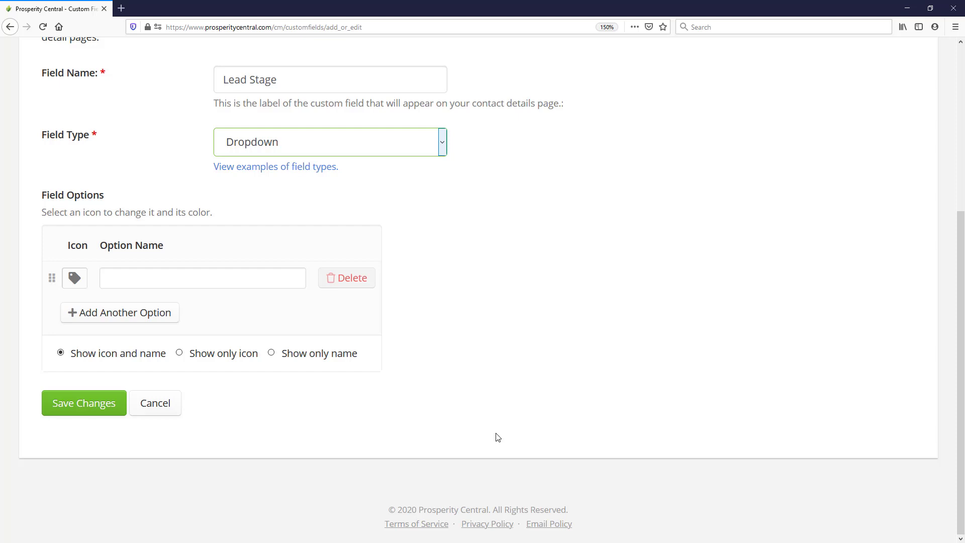
left_click(146, 315)
left_click(128, 346)
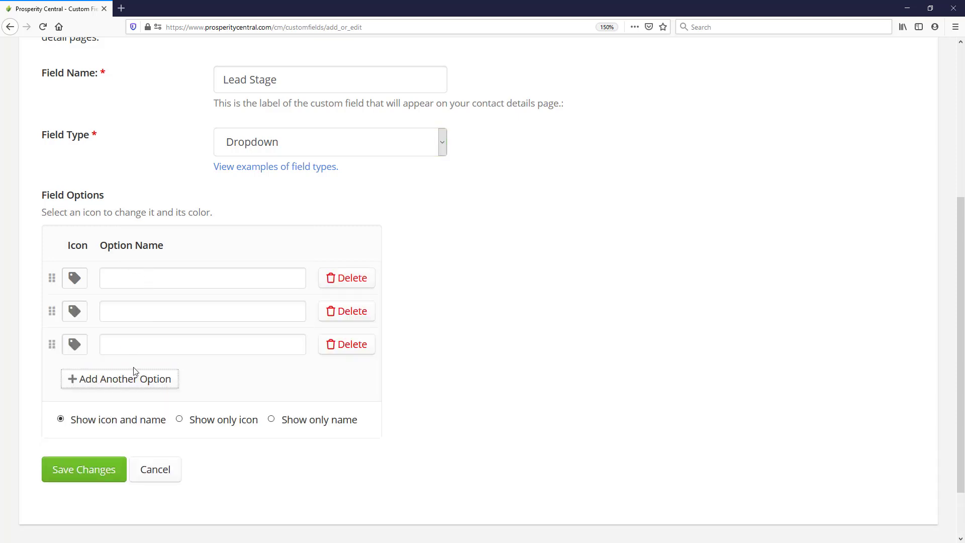
left_click(123, 386)
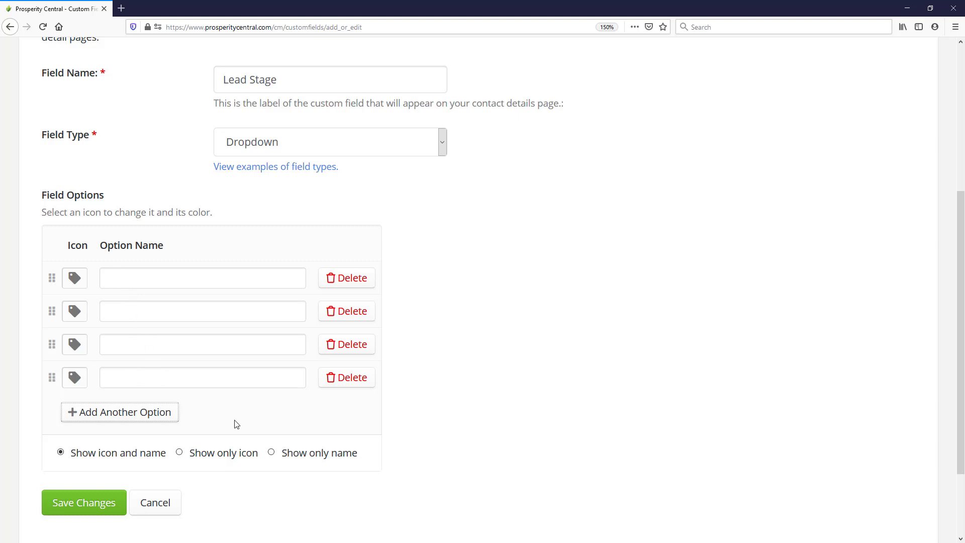
Name the four options New Lead, Discovery, Investigation and Closed, and add a fifth option named Dead
left_click(165, 279)
type("New Lead")
key("Tab")
type("Discovery")
key("Tab")
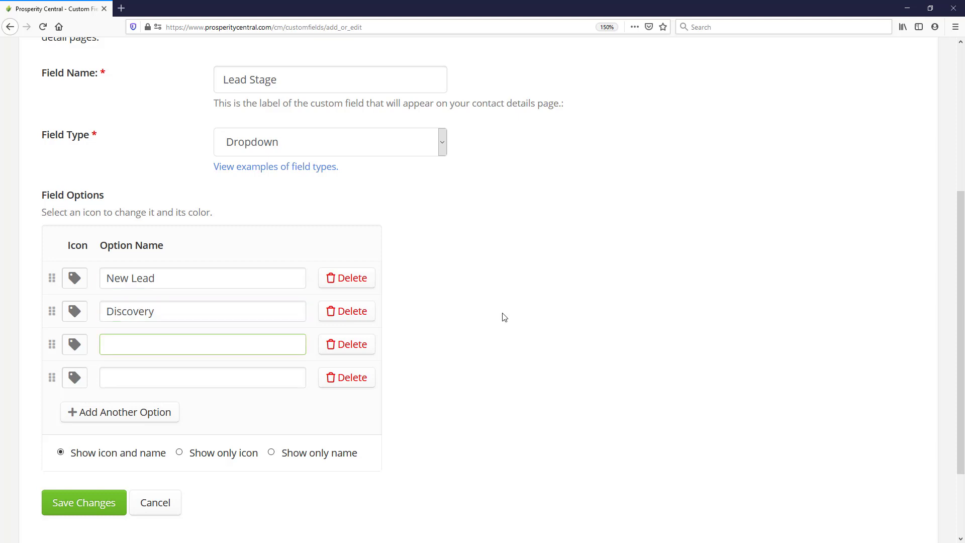
type("Investigation")
key("Tab")
type("Closed")
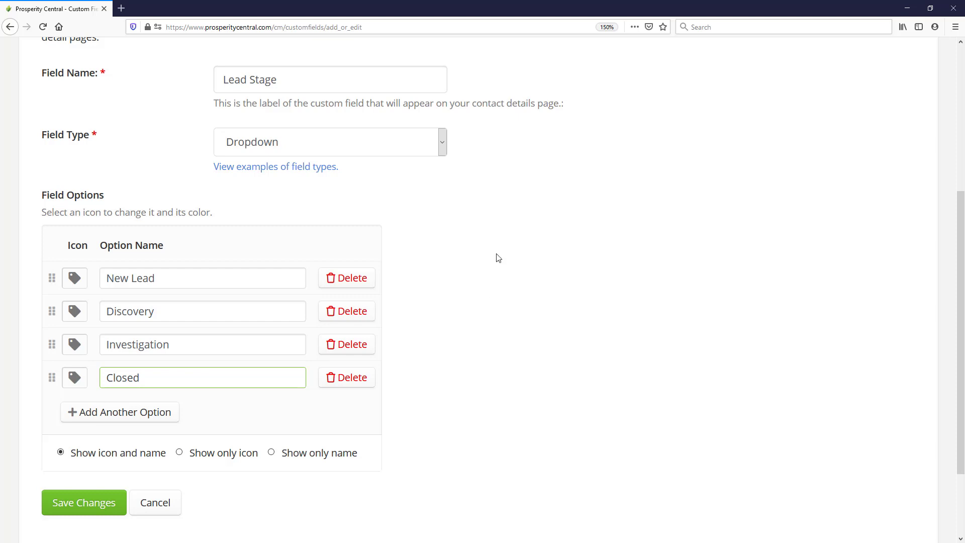
left_click(166, 421)
type("Dead")
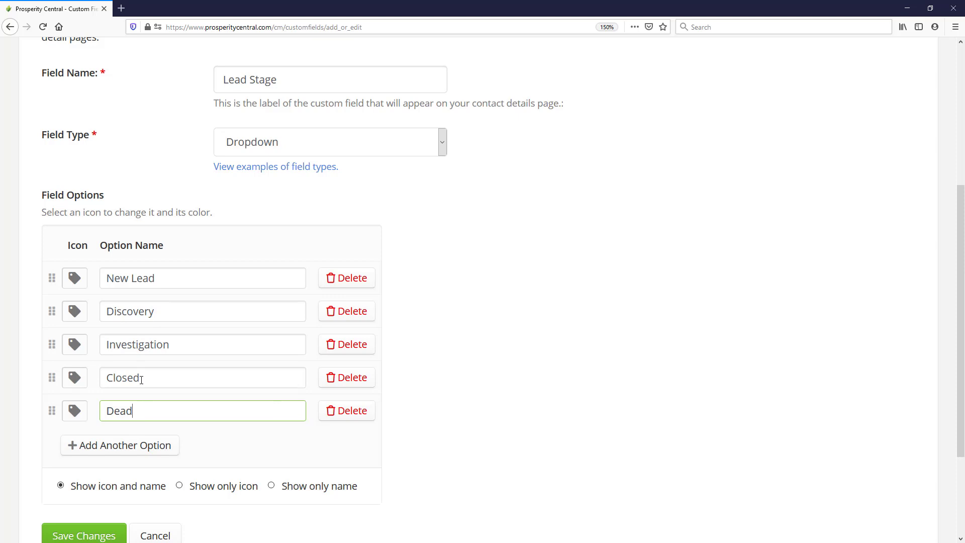
Give the New Lead option the inbox tray icon with a green color
scroll(140, 392, "down", 3)
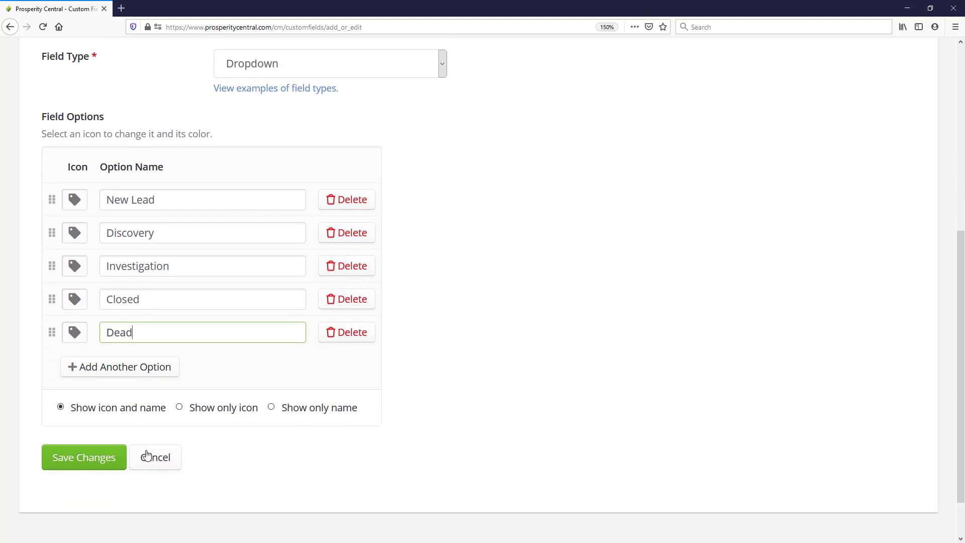
left_click(76, 200)
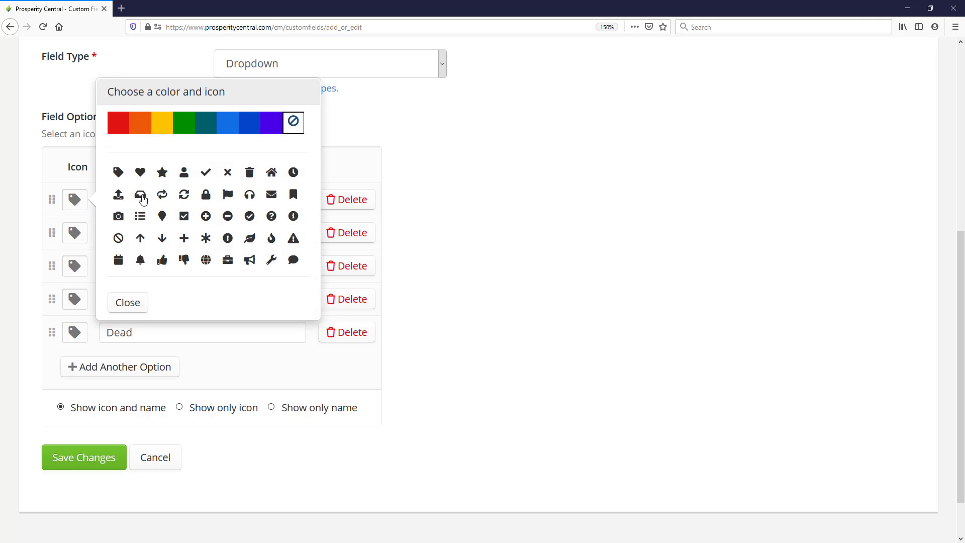
left_click(142, 197)
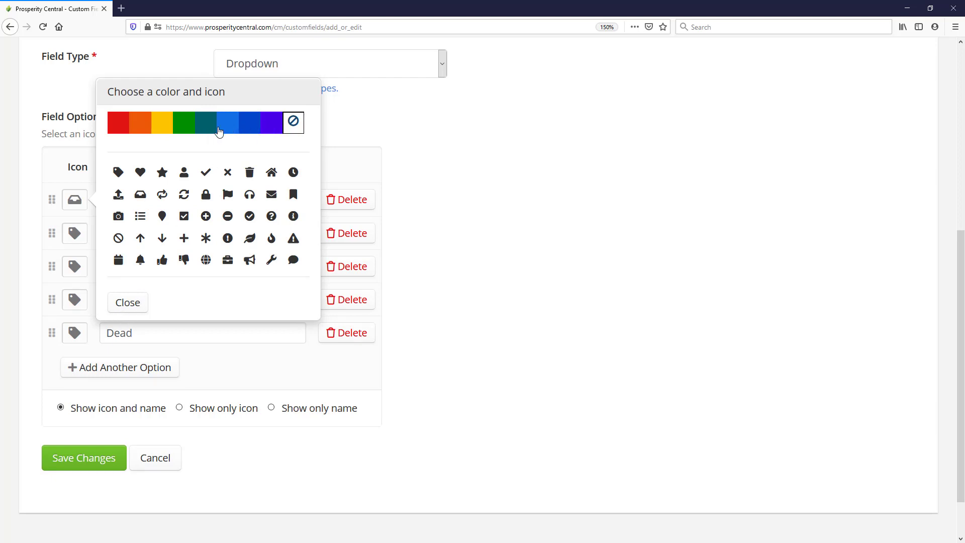
left_click(190, 127)
left_click(133, 304)
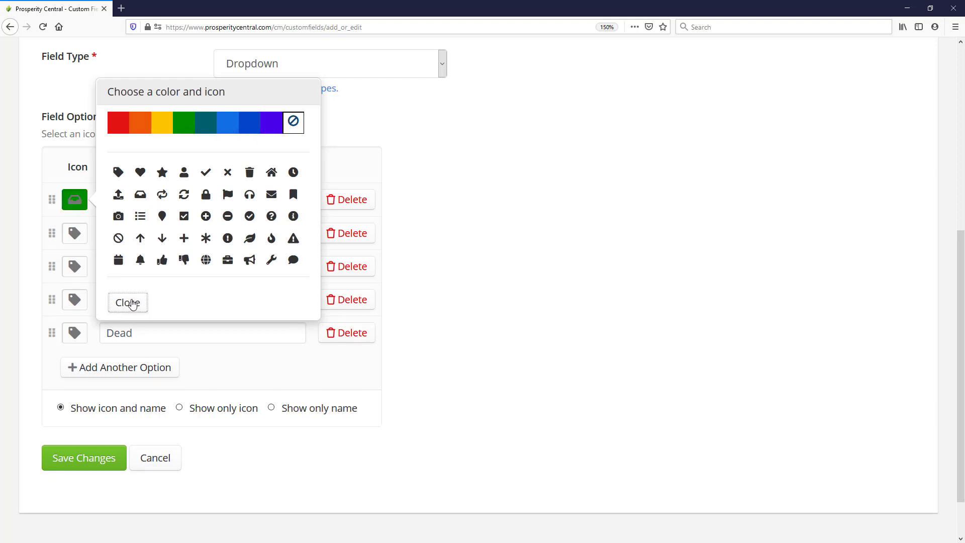
Give the Discovery option the looping arrows icon with a green color
left_click(77, 235)
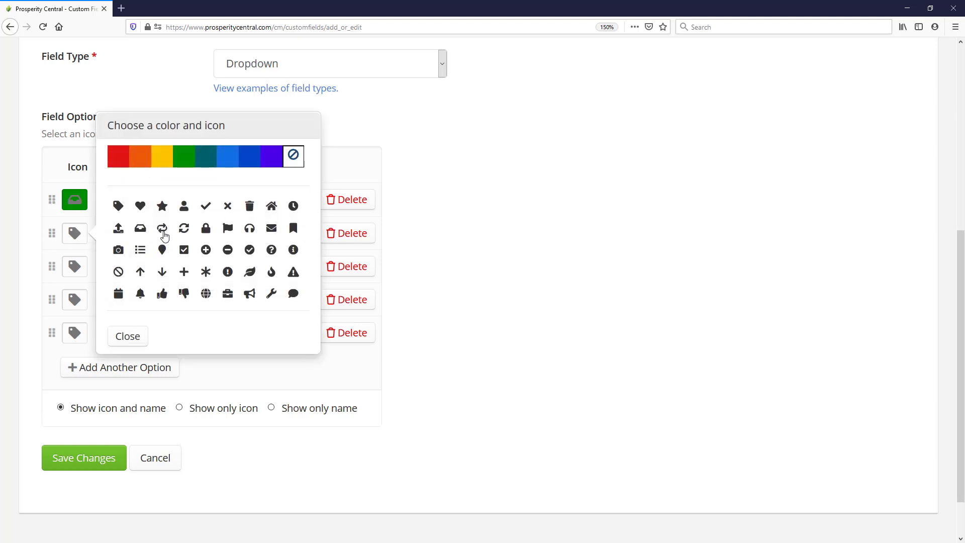
left_click(163, 230)
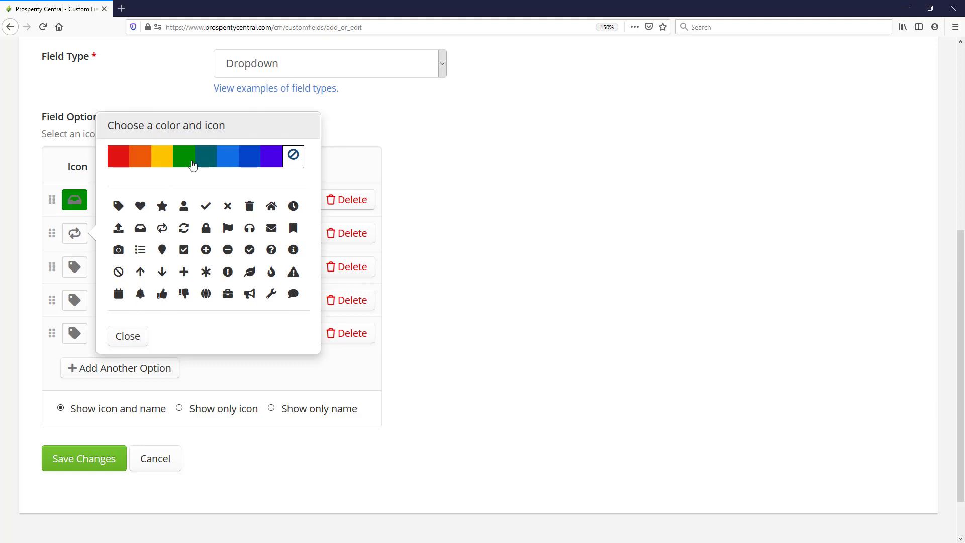
left_click(191, 162)
left_click(135, 338)
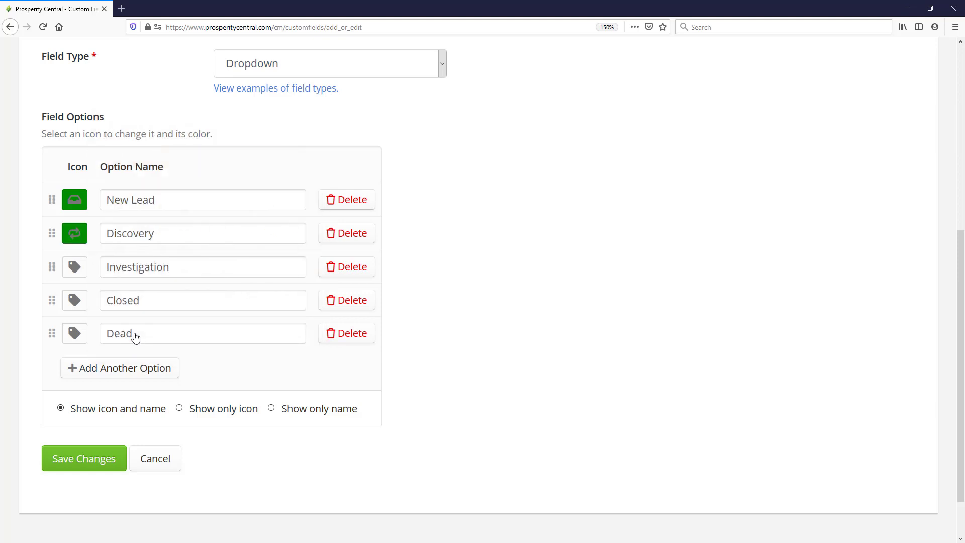
Give the Investigation option the map pin icon with a light blue color
left_click(79, 272)
left_click(405, 361)
left_click(78, 275)
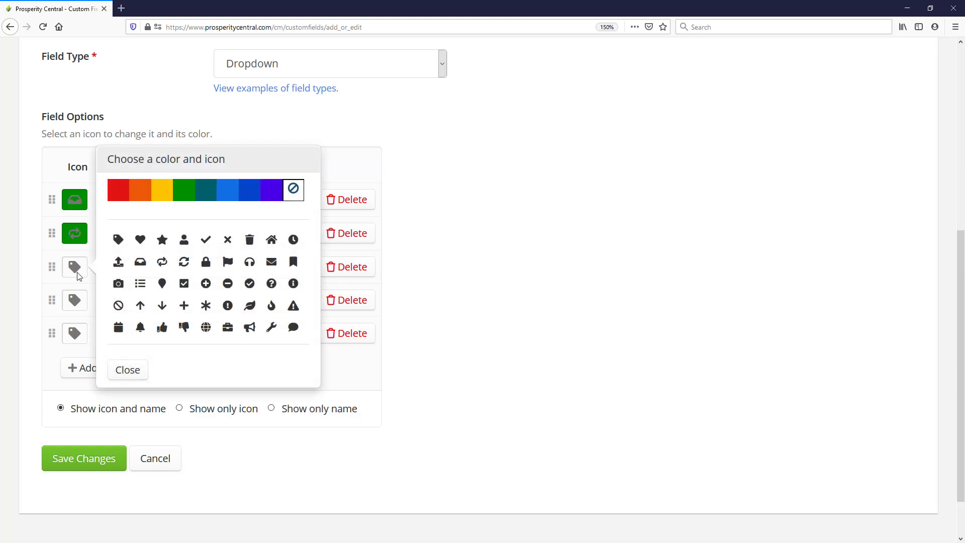
left_click(162, 285)
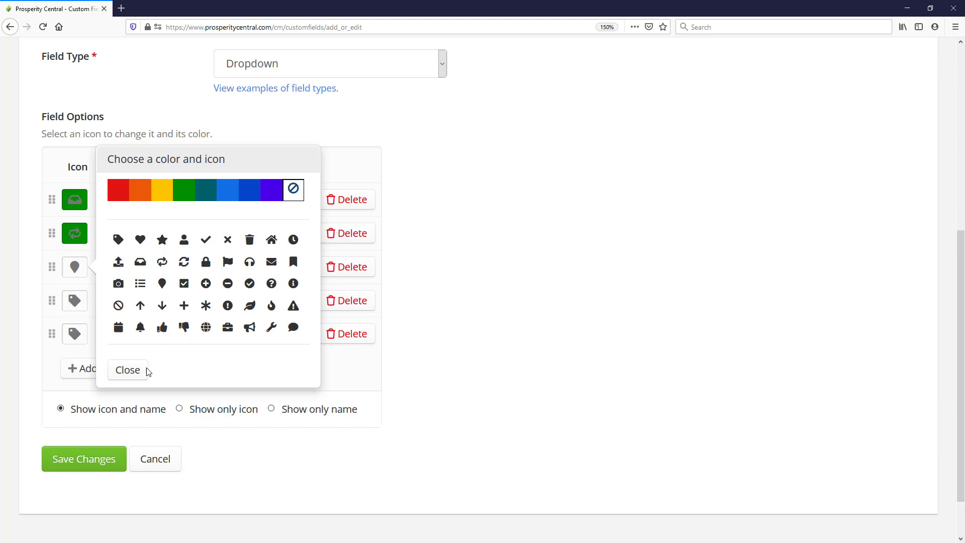
left_click(233, 195)
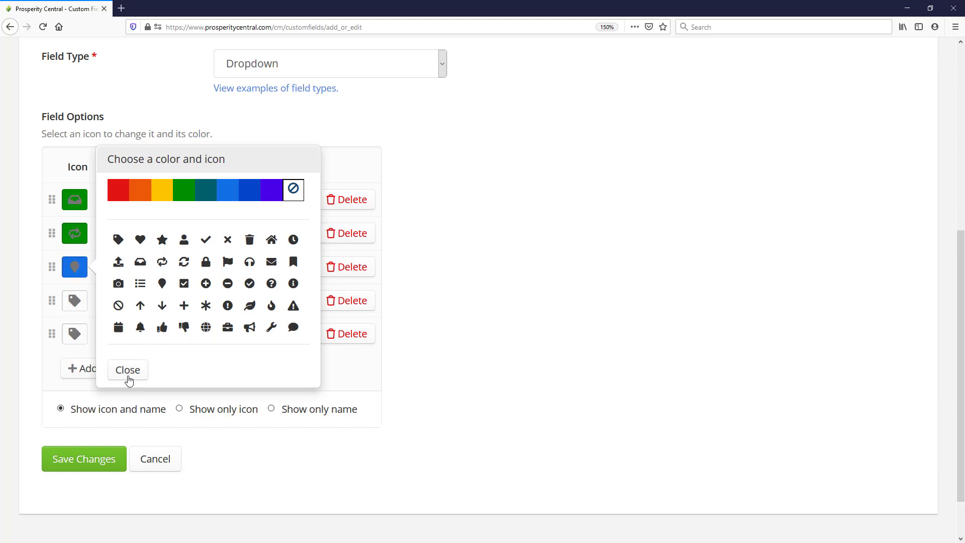
left_click(128, 374)
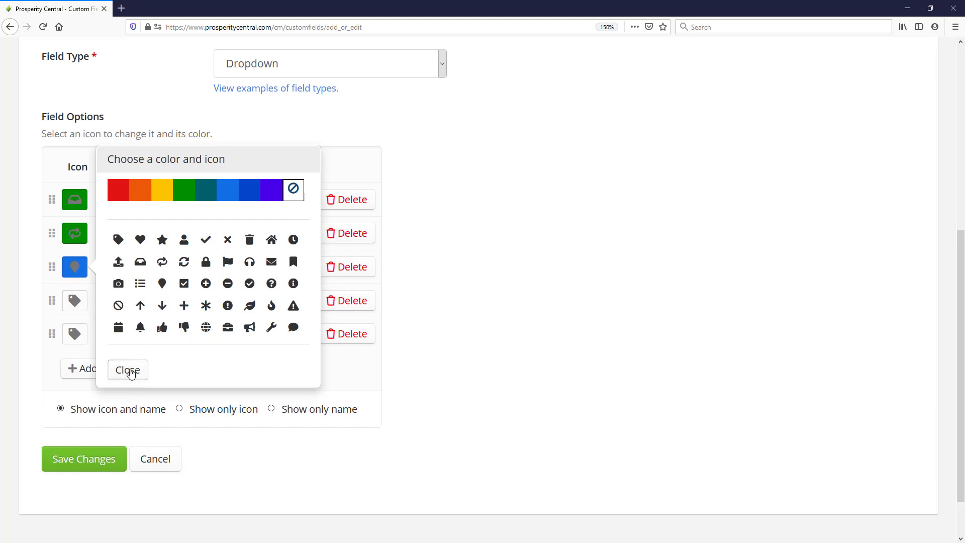
Give the Closed option the checked box icon with a green color
left_click(75, 303)
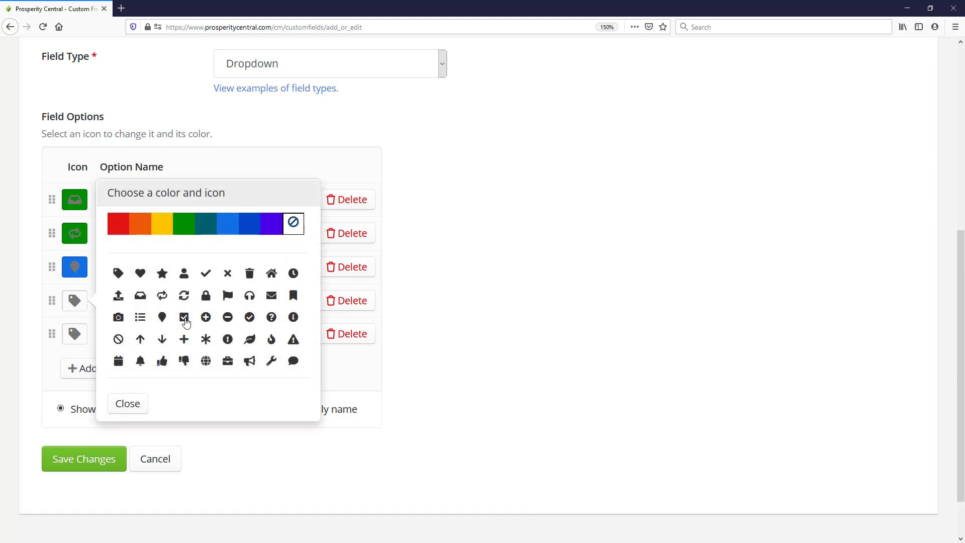
left_click(185, 320)
left_click(191, 227)
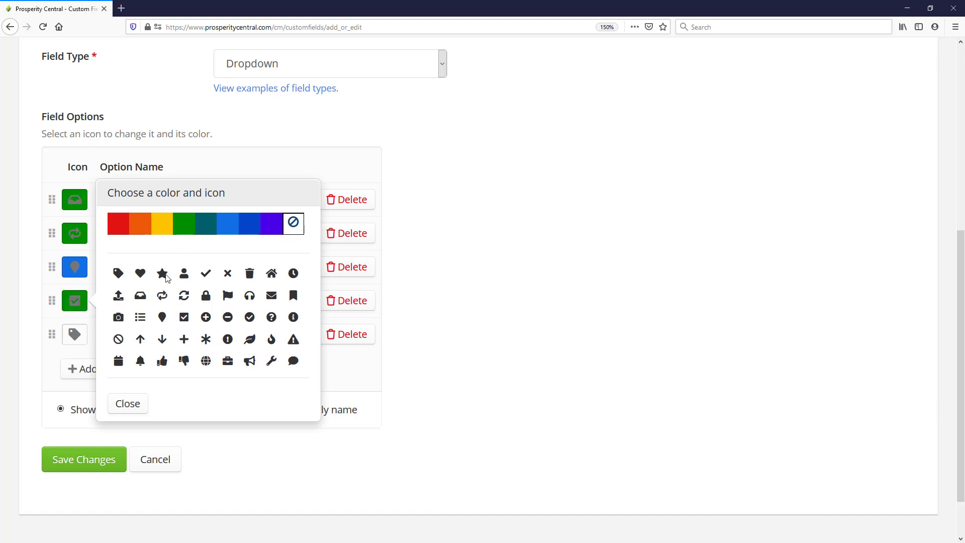
left_click(128, 405)
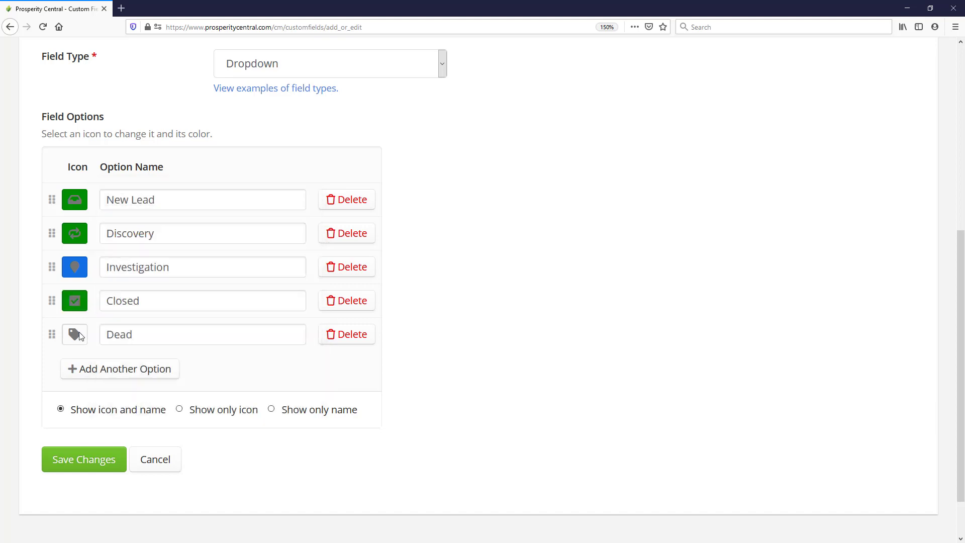
Give the Dead option the prohibition sign icon with a red color
left_click(79, 335)
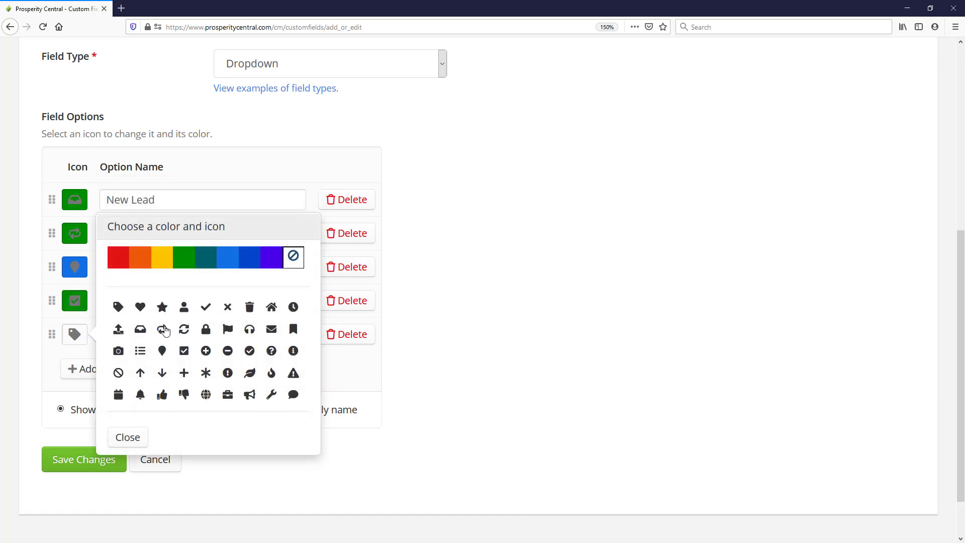
left_click(119, 372)
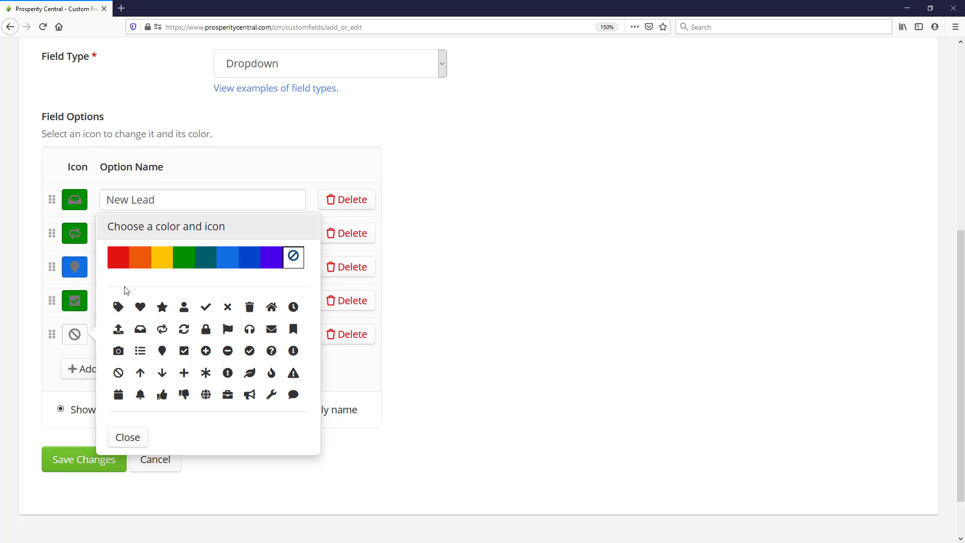
left_click(119, 259)
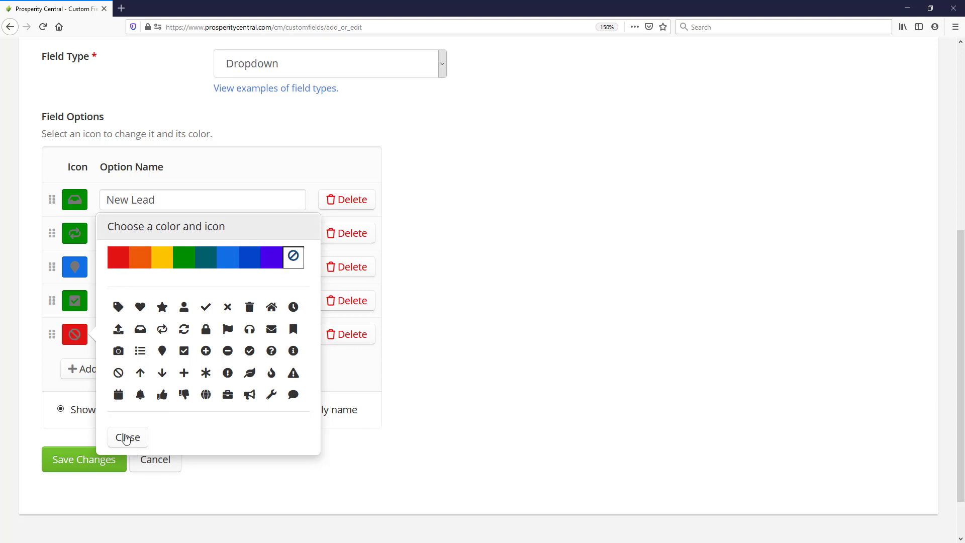
left_click(126, 438)
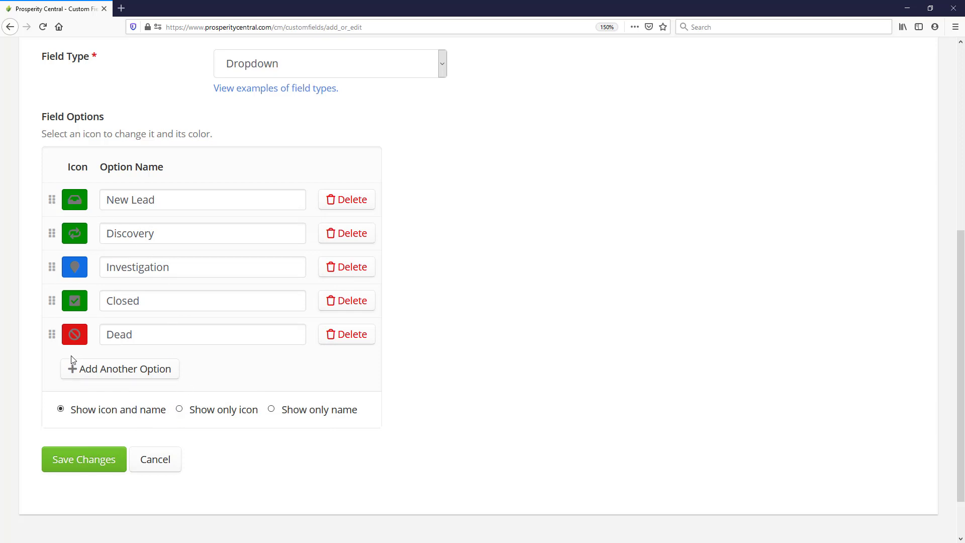
Reorder the options so Discovery comes after Investigation, keeping Dead last, and save the Lead Stage field
left_click_drag(52, 335, 61, 294)
left_click_drag(51, 233, 51, 268)
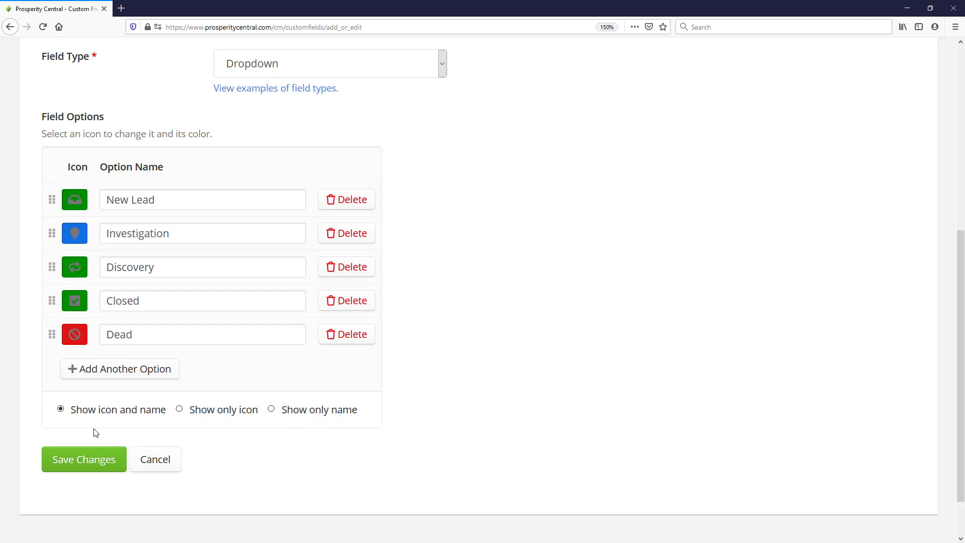
left_click(84, 466)
scroll(402, 388, "down", 4)
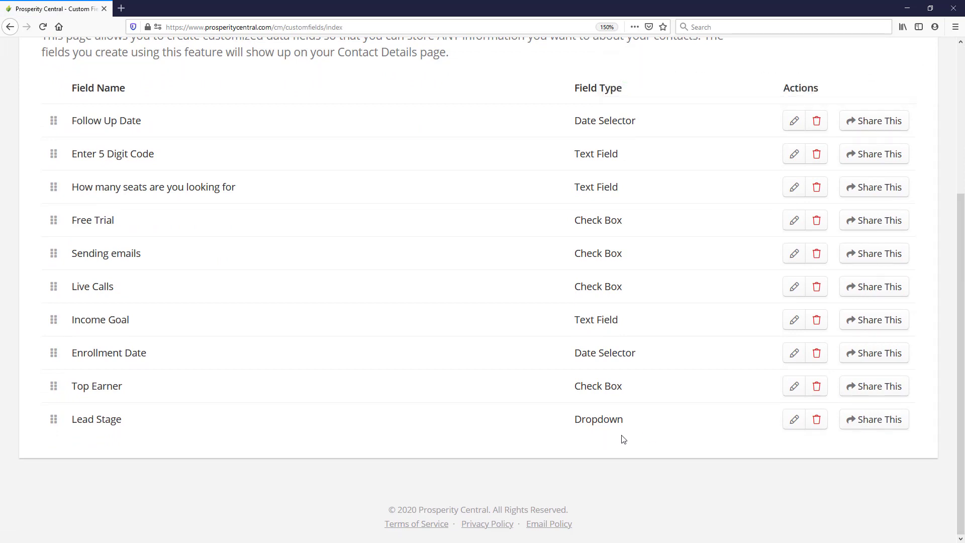
scroll(622, 440, "up", 4)
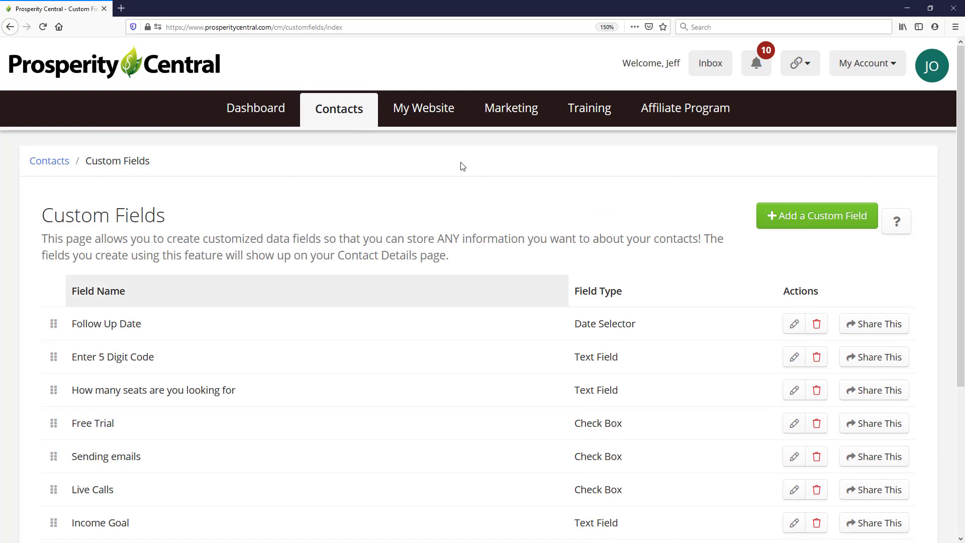
Open the first contact in the contact list and set its Lead Stage to Discovery
left_click(342, 113)
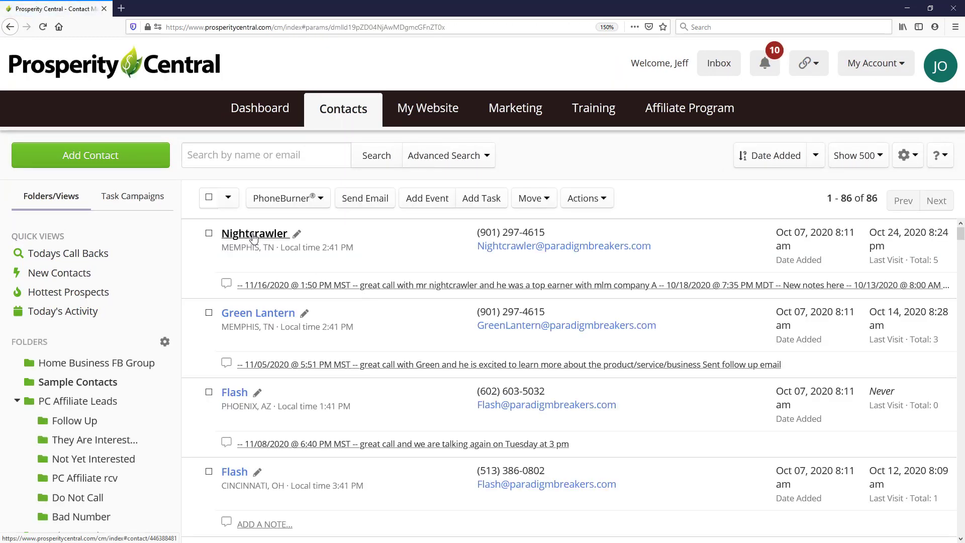
left_click(254, 237)
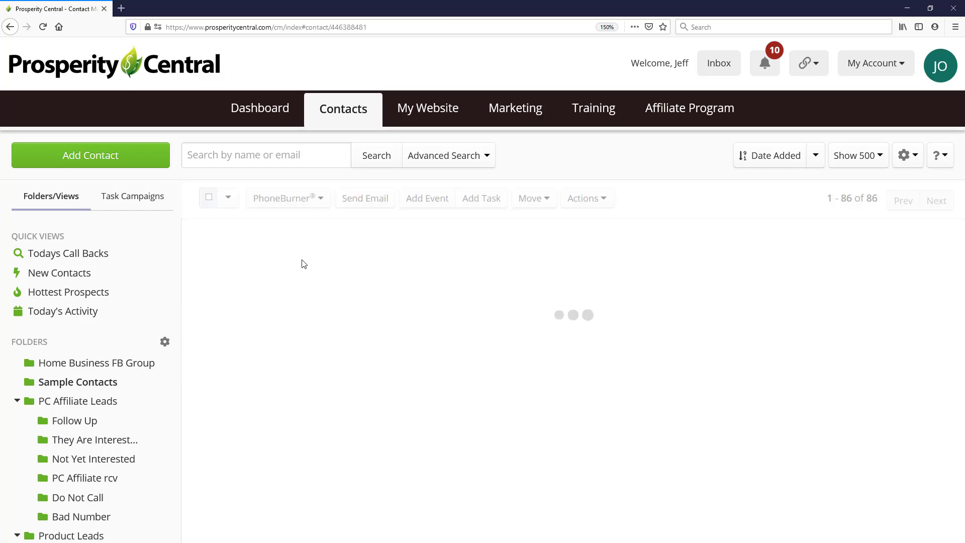
scroll(457, 272, "down", 15)
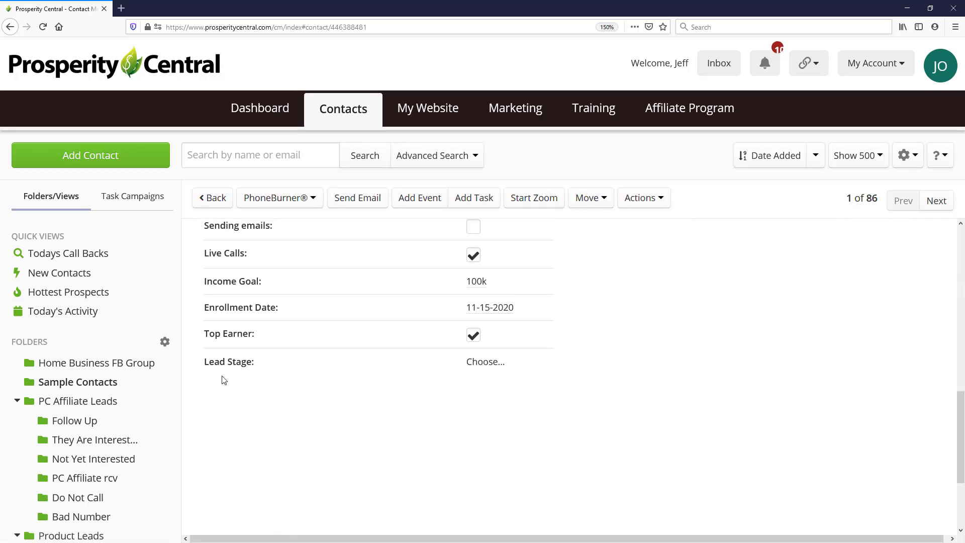
left_click(482, 369)
scroll(483, 370, "down", 2)
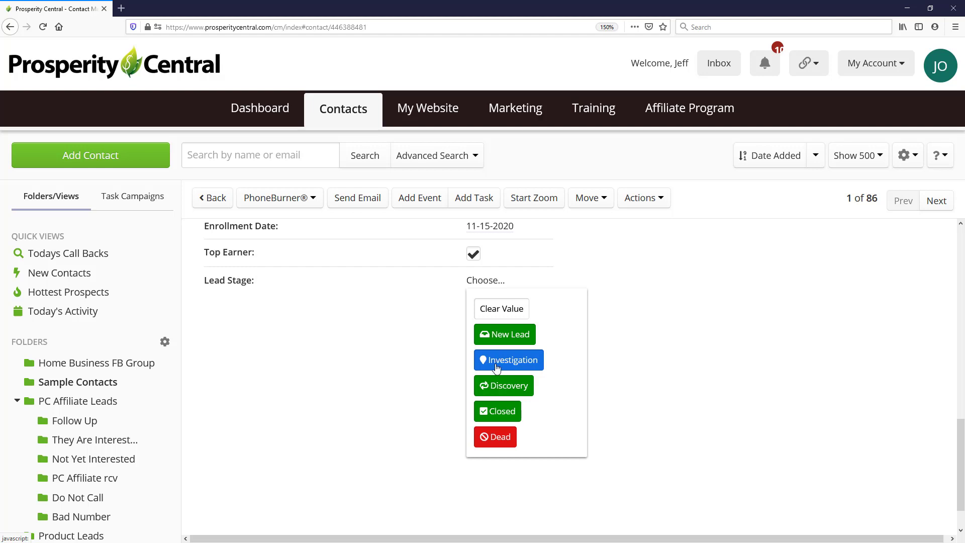
left_click(499, 387)
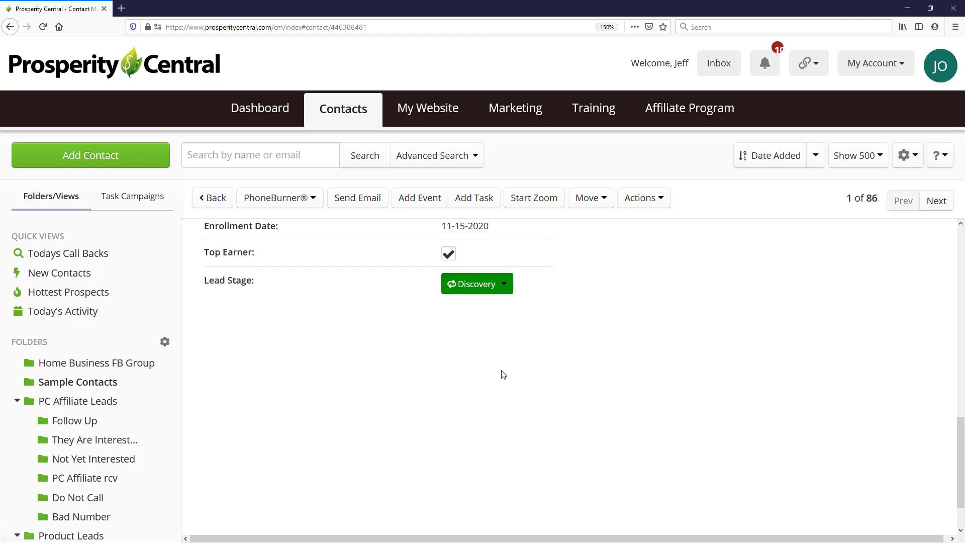